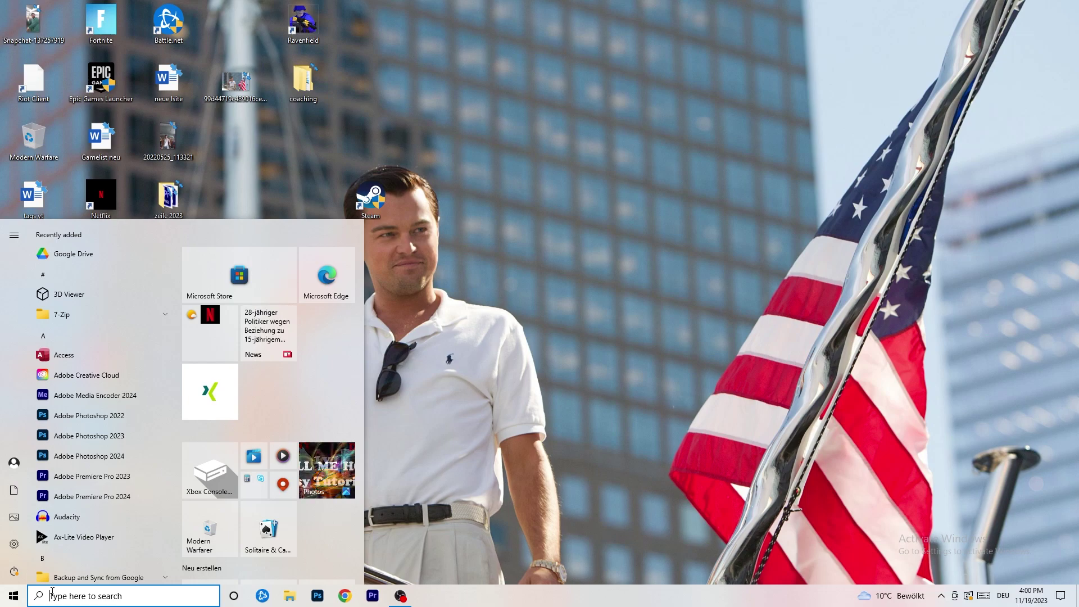
Open the Gaming section of Windows Settings and go to its Captures page
{"action": "left_click", "coordinate": [14, 543]}
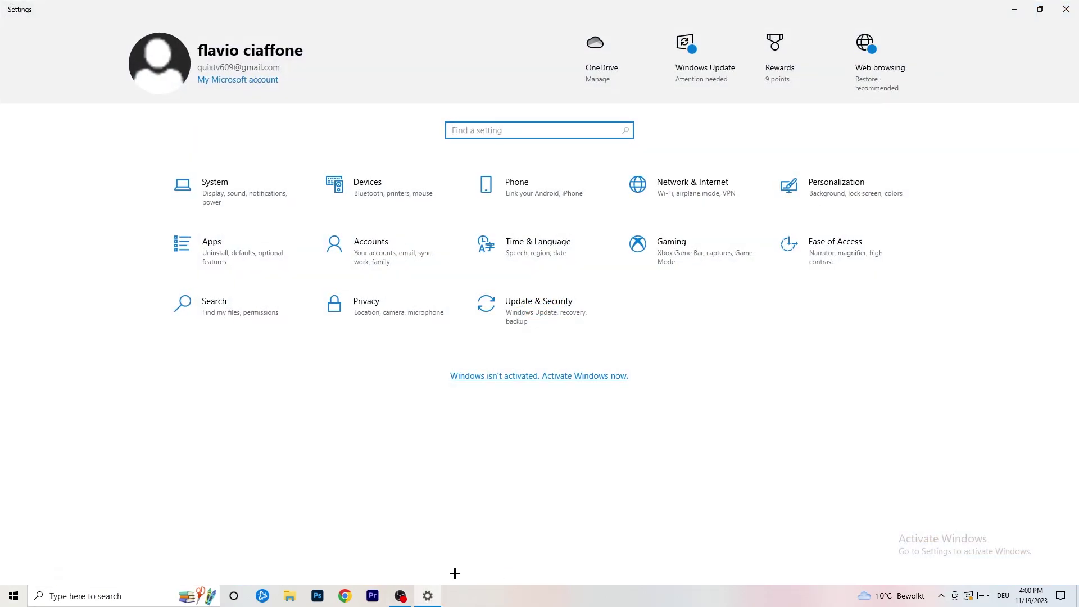
{"action": "left_click", "coordinate": [696, 257]}
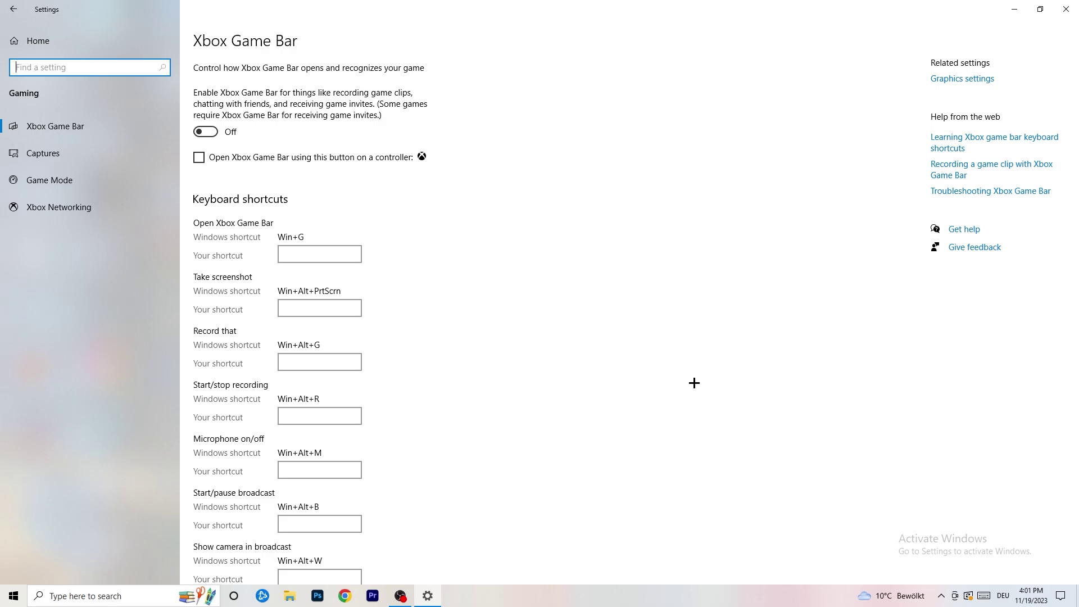
{"action": "left_click", "coordinate": [89, 156]}
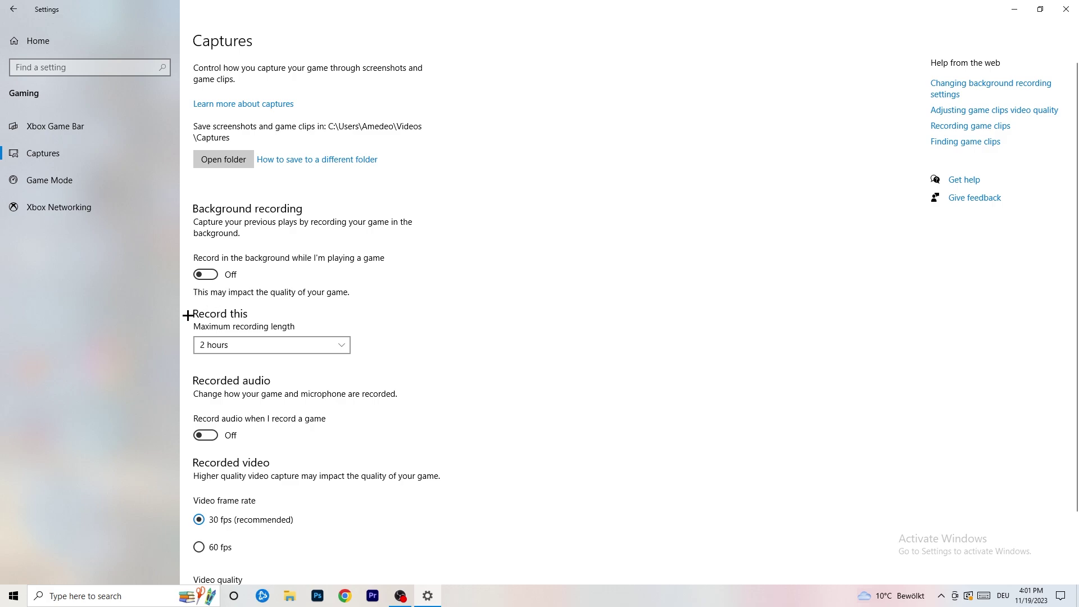
Review the Captures options, including the maximum recording length choices, check the Game Mode setting, and close Settings
{"action": "left_click", "coordinate": [262, 346]}
{"action": "left_click", "coordinate": [444, 309]}
{"action": "left_click", "coordinate": [321, 340]}
{"action": "left_click", "coordinate": [665, 316]}
{"action": "scroll", "coordinate": [366, 450], "scroll_direction": "down", "scroll_amount": 3}
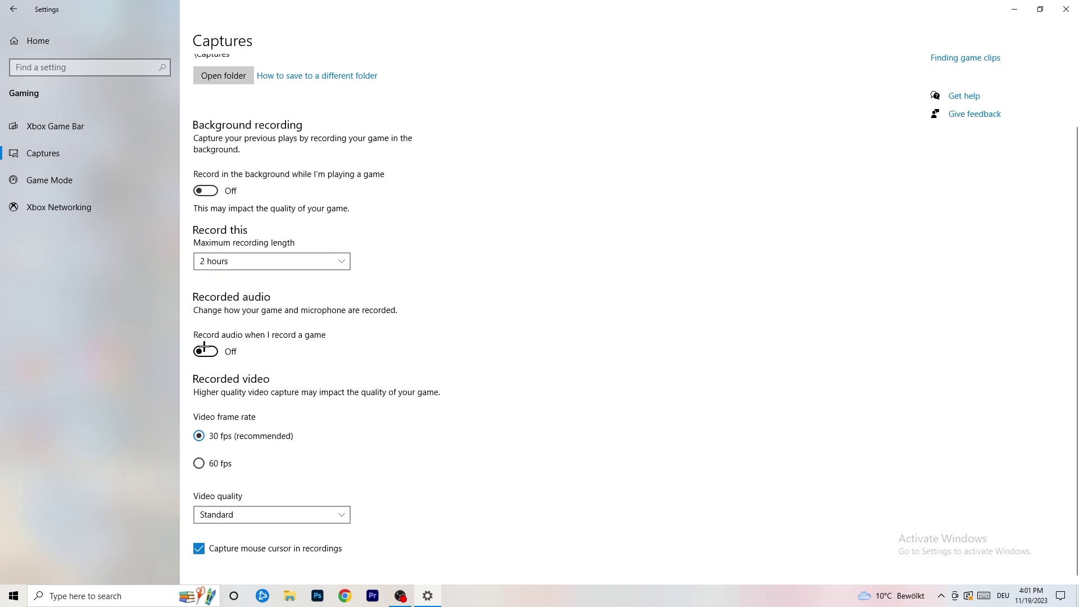
{"action": "left_click", "coordinate": [74, 178]}
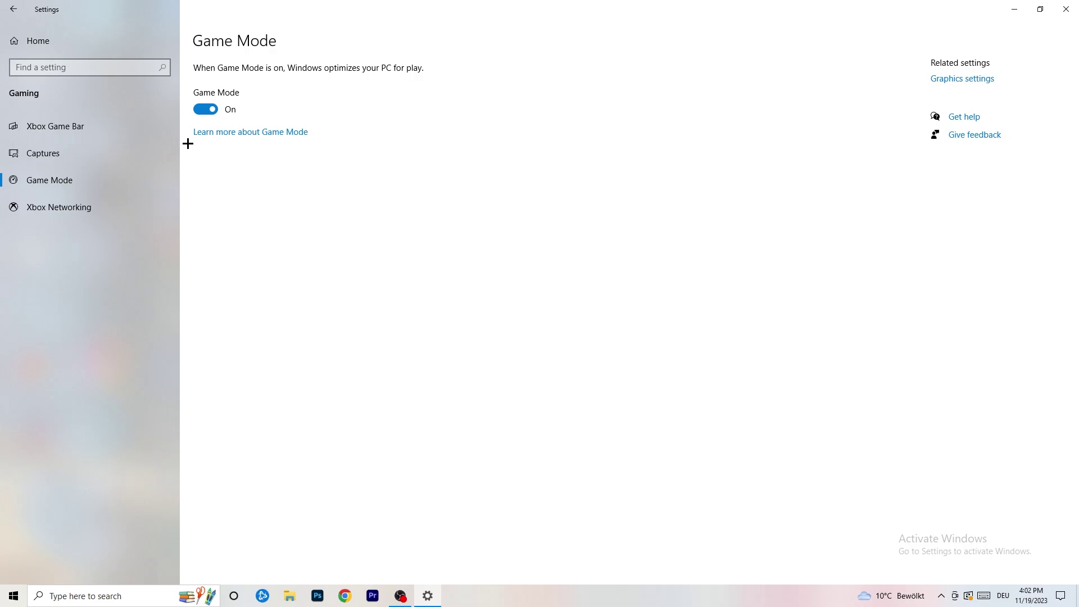
{"action": "left_click", "coordinate": [1066, 9]}
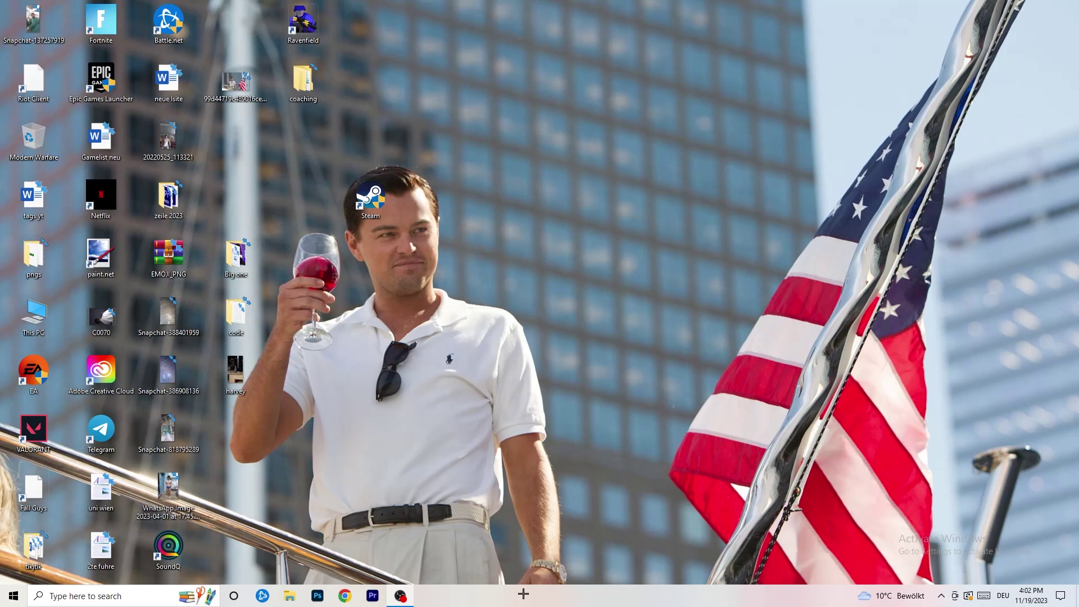
Open Task Manager from the desktop
{"action": "left_click_drag", "start_coordinate": [562, 596], "coordinate": [378, 528]}
{"action": "right_click", "coordinate": [559, 601]}
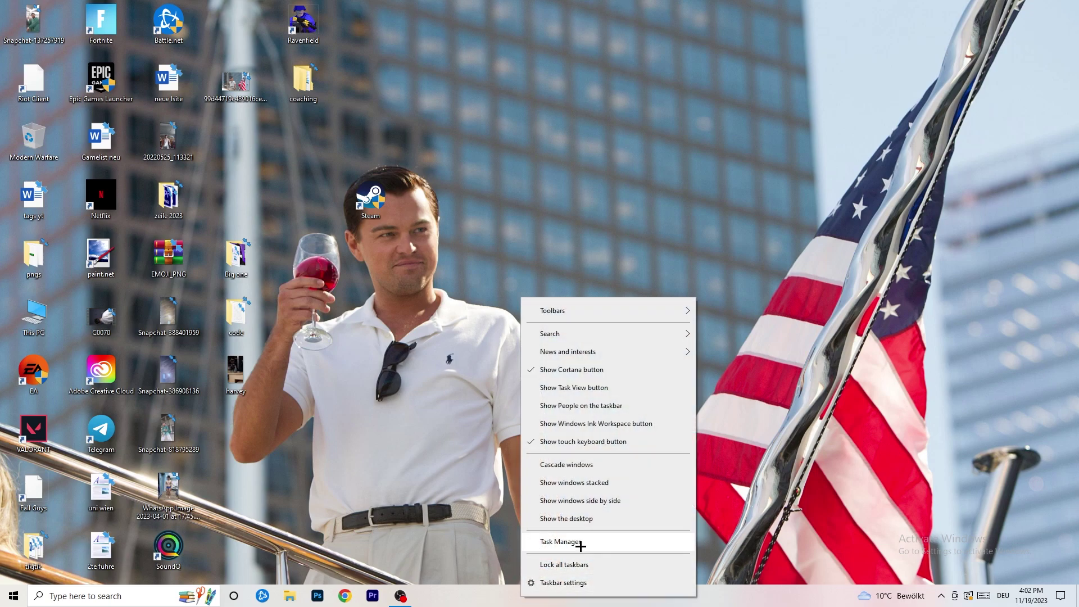
{"action": "left_click", "coordinate": [562, 542]}
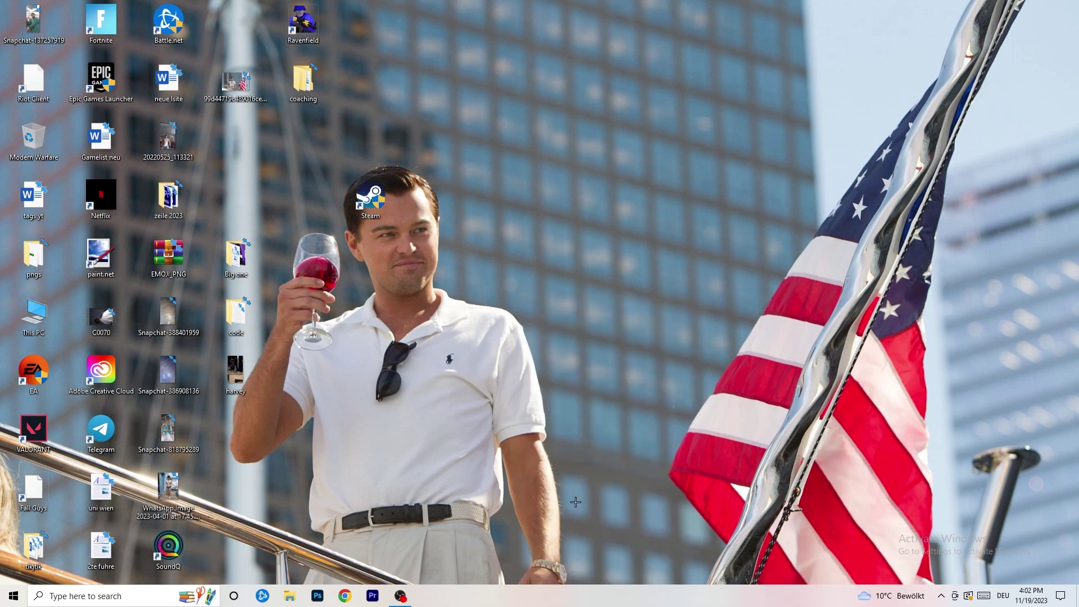
{"action": "left_click", "coordinate": [623, 29]}
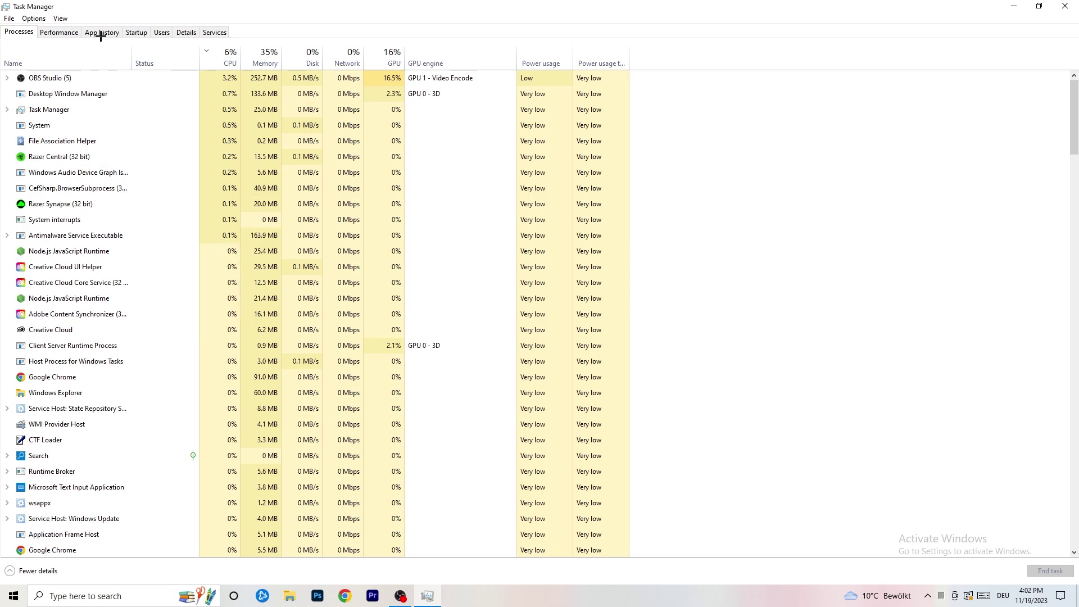
Sort the running processes by GPU and by CPU usage, and view the actions available for OBS Studio
{"action": "left_click", "coordinate": [229, 52]}
{"action": "left_click", "coordinate": [380, 56]}
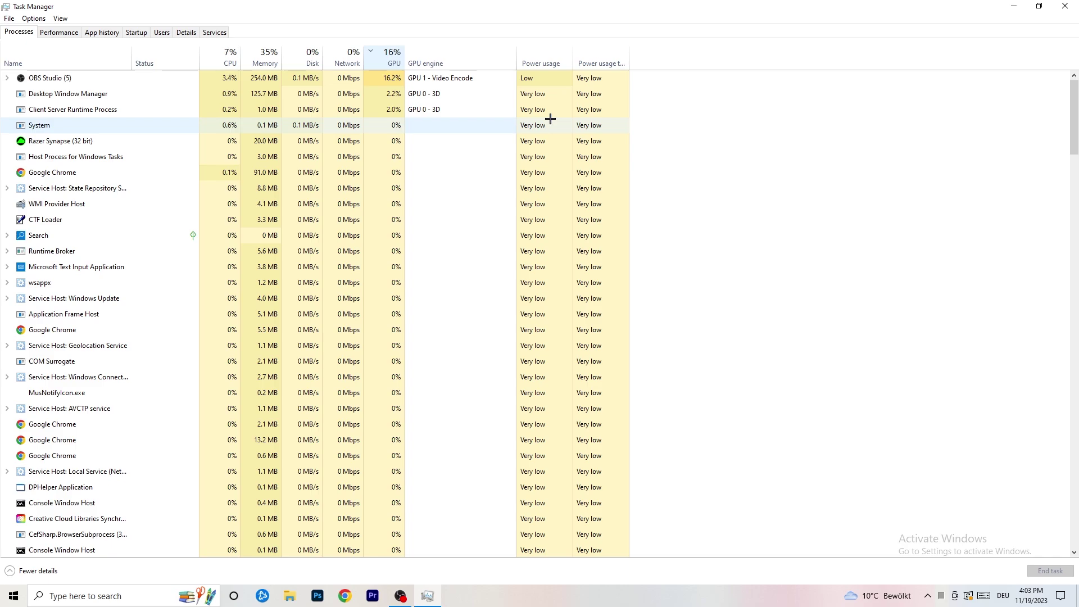
{"action": "right_click", "coordinate": [393, 81]}
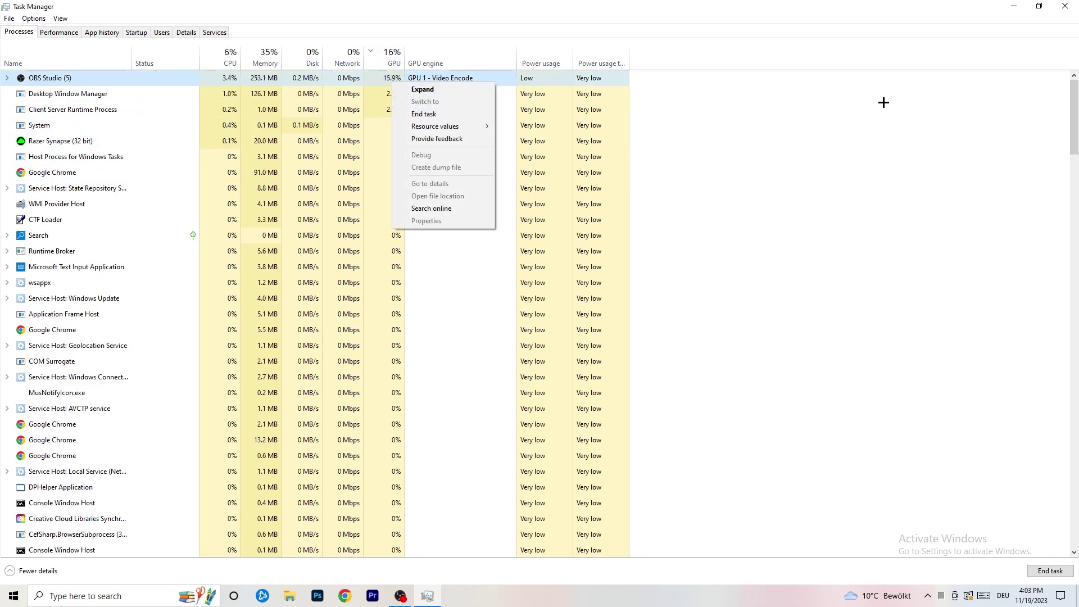
{"action": "left_click", "coordinate": [863, 108]}
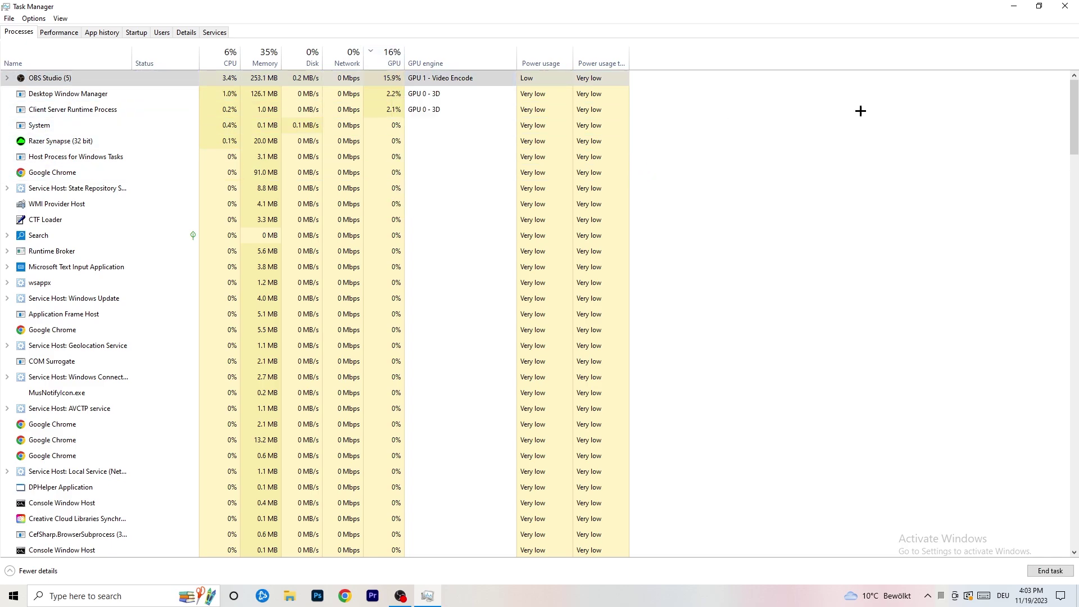
{"action": "left_click", "coordinate": [225, 59]}
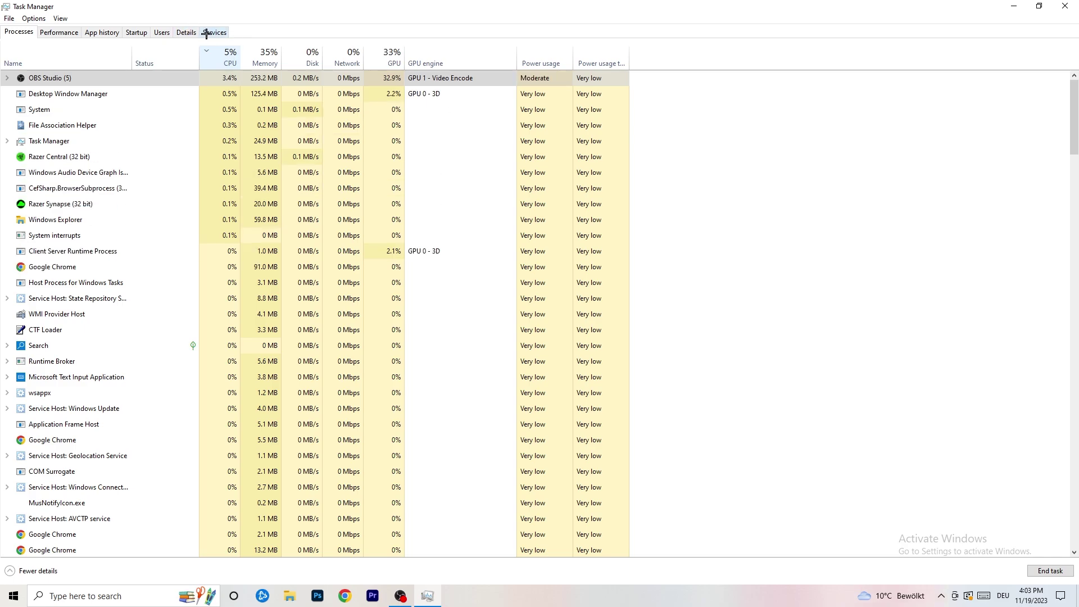
Look through the detailed process list and view the priority options for a Creative Cloud UI Helper process
{"action": "left_click", "coordinate": [178, 33]}
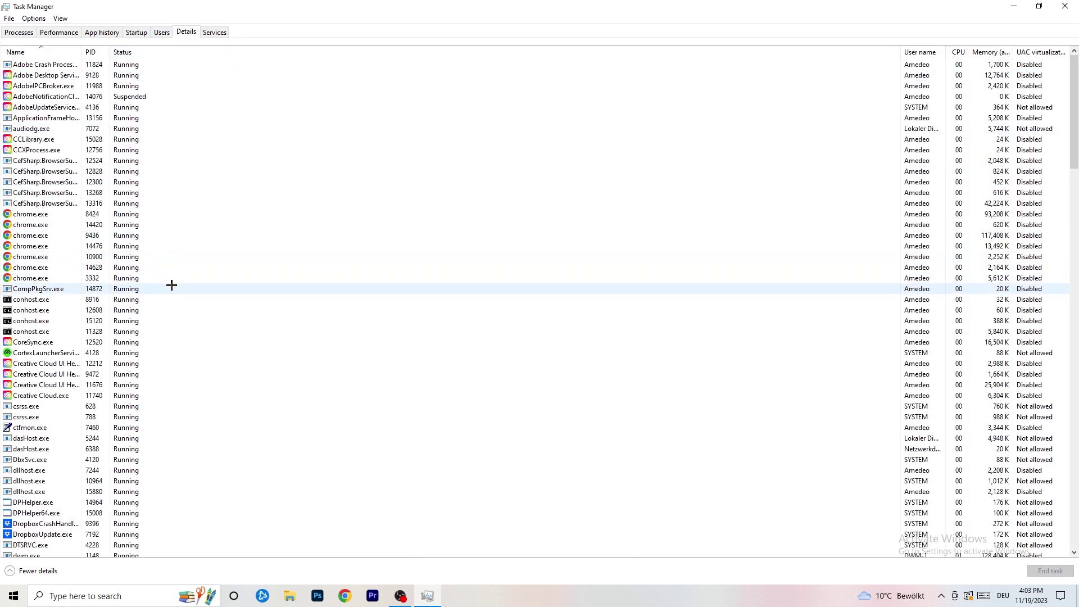
{"action": "scroll", "coordinate": [161, 290], "scroll_direction": "down", "scroll_amount": 9}
{"action": "scroll", "coordinate": [163, 281], "scroll_direction": "up", "scroll_amount": 9}
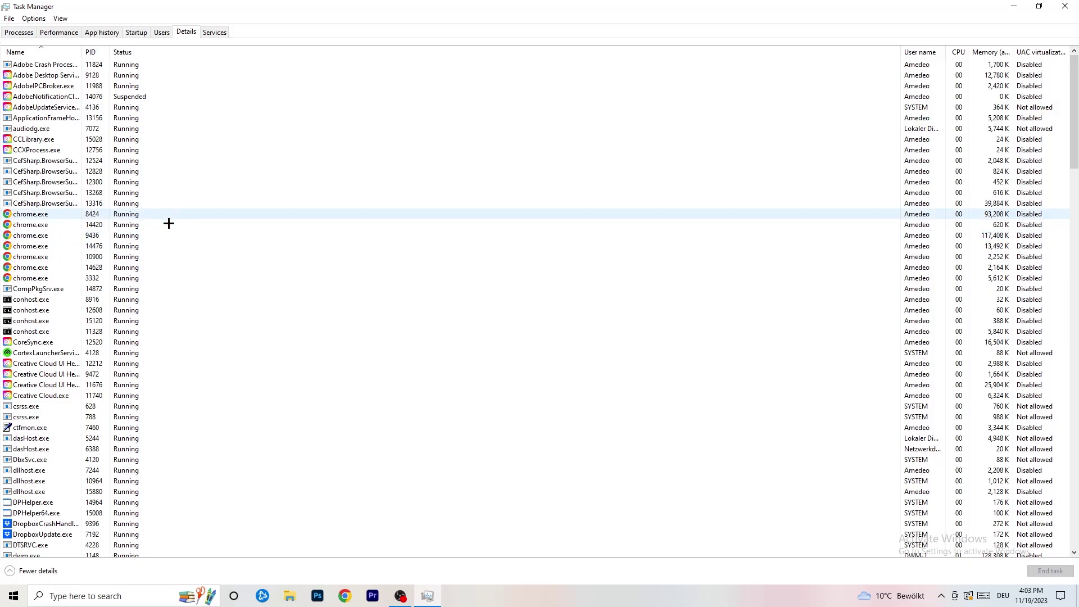
{"action": "scroll", "coordinate": [90, 264], "scroll_direction": "down", "scroll_amount": 3}
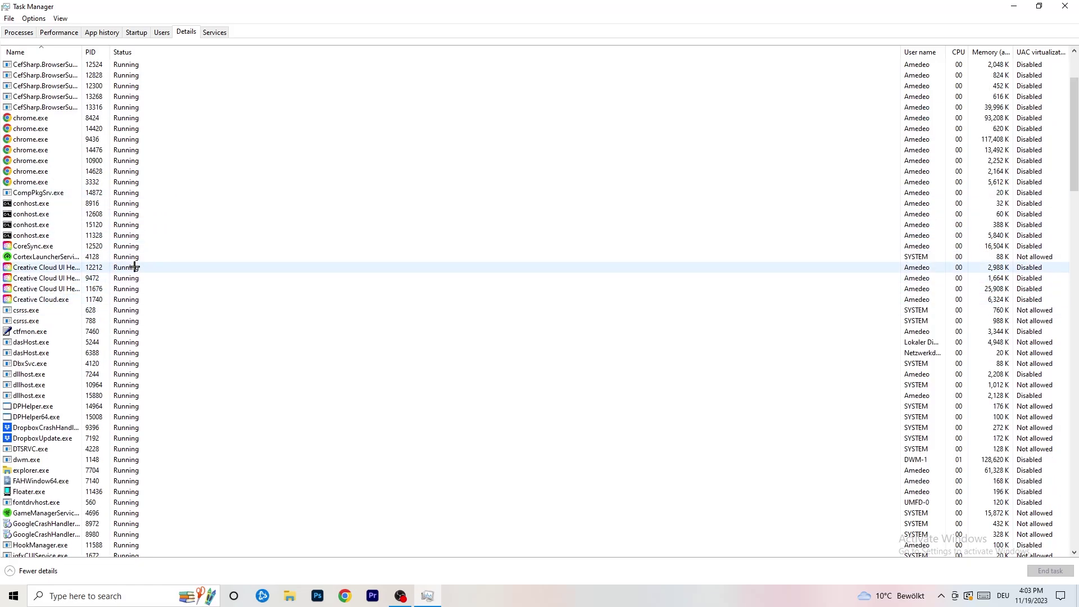
{"action": "right_click", "coordinate": [45, 288]}
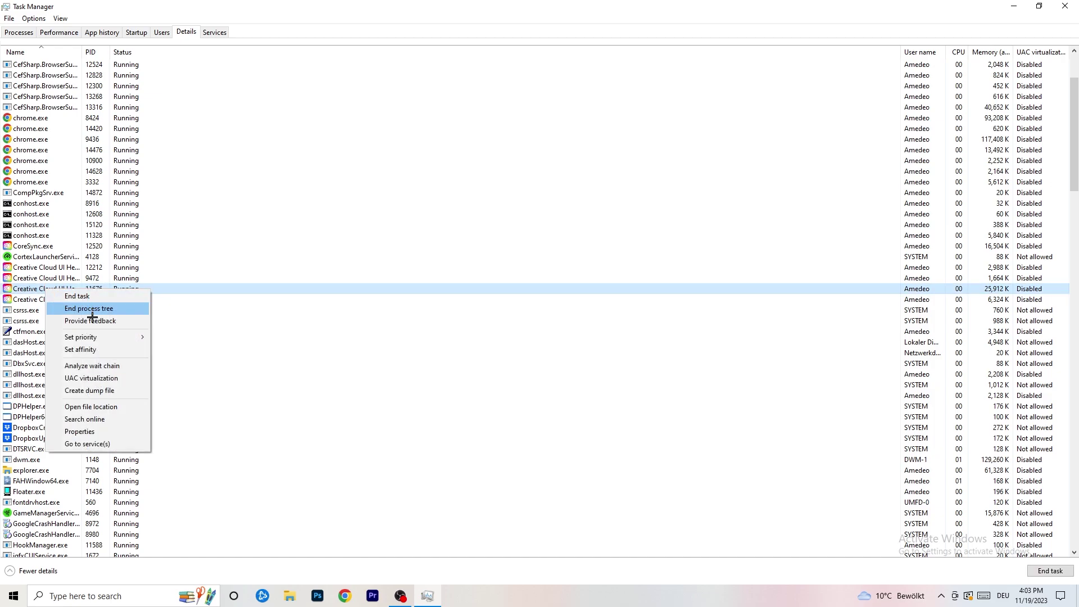
{"action": "mouse_move", "coordinate": [106, 337]}
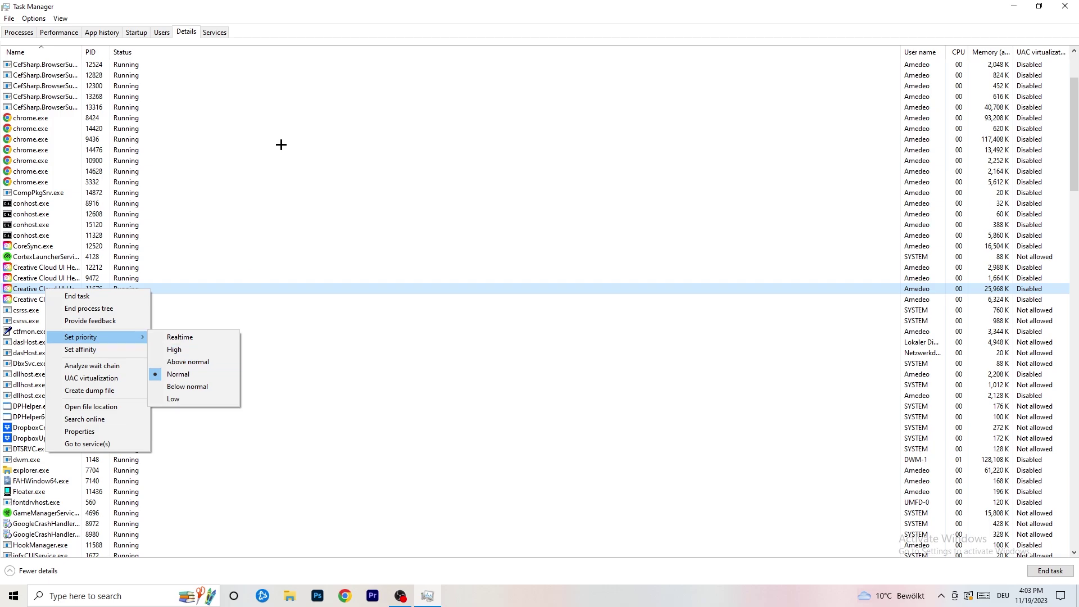
Review the startup programs, view the actions available for DT_Startup, and close Task Manager
{"action": "left_click", "coordinate": [137, 32]}
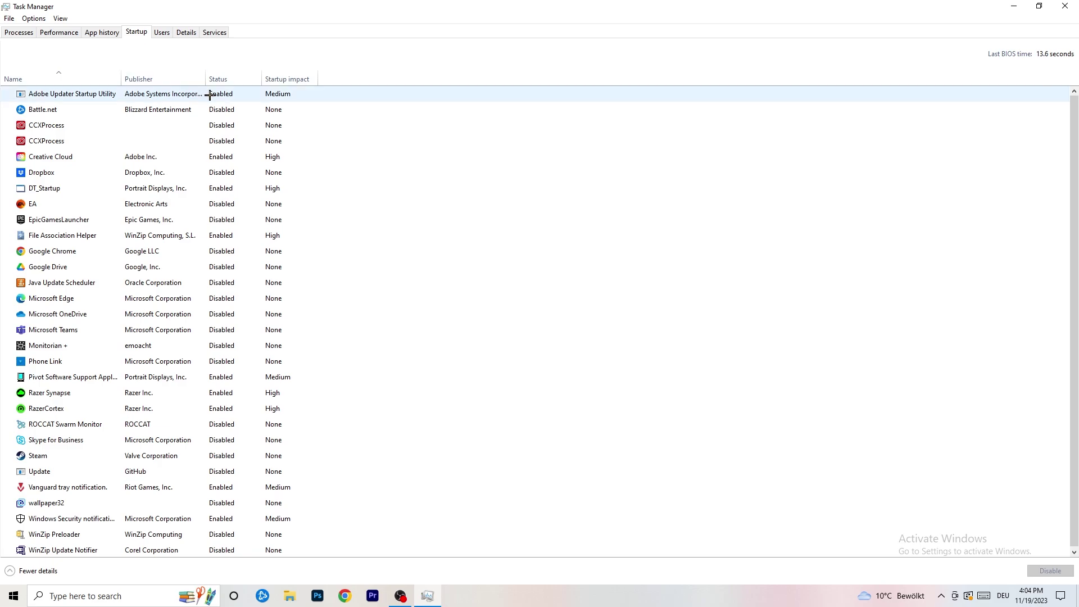
{"action": "right_click", "coordinate": [247, 185]}
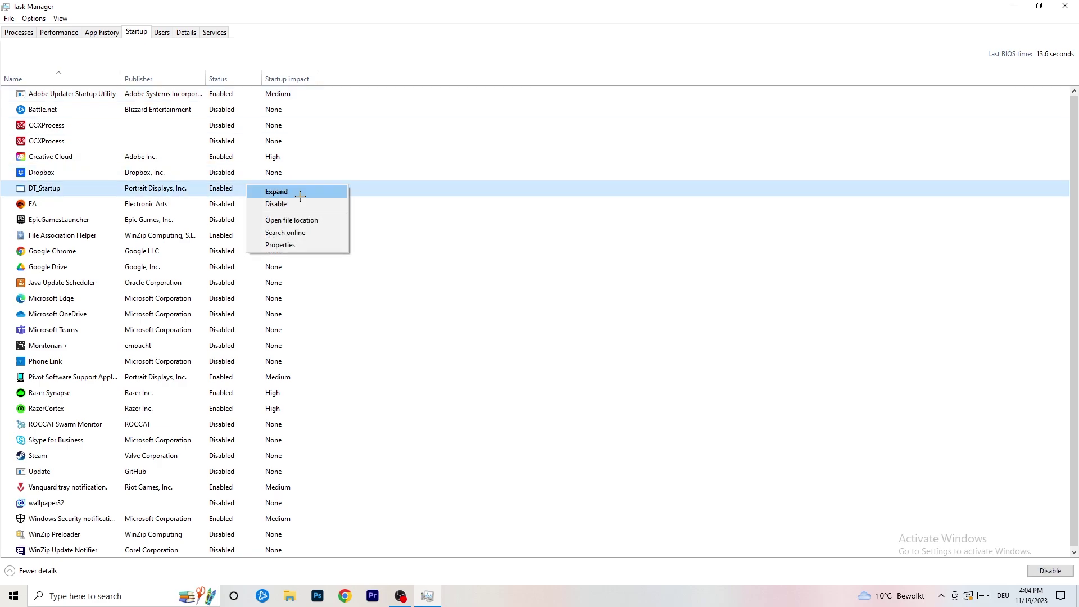
{"action": "left_click", "coordinate": [978, 2]}
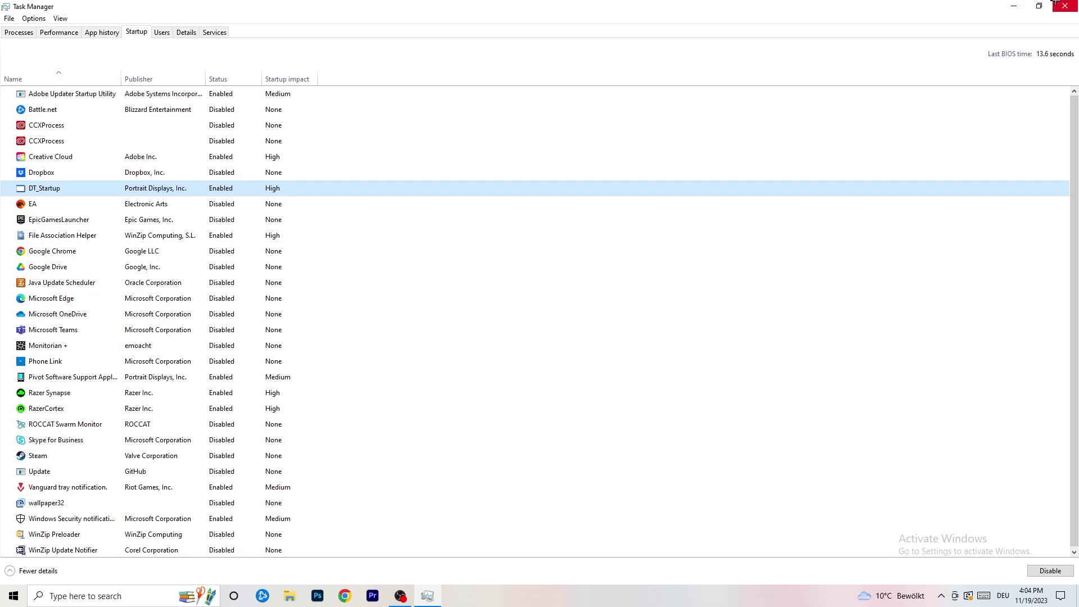
{"action": "left_click", "coordinate": [1065, 6]}
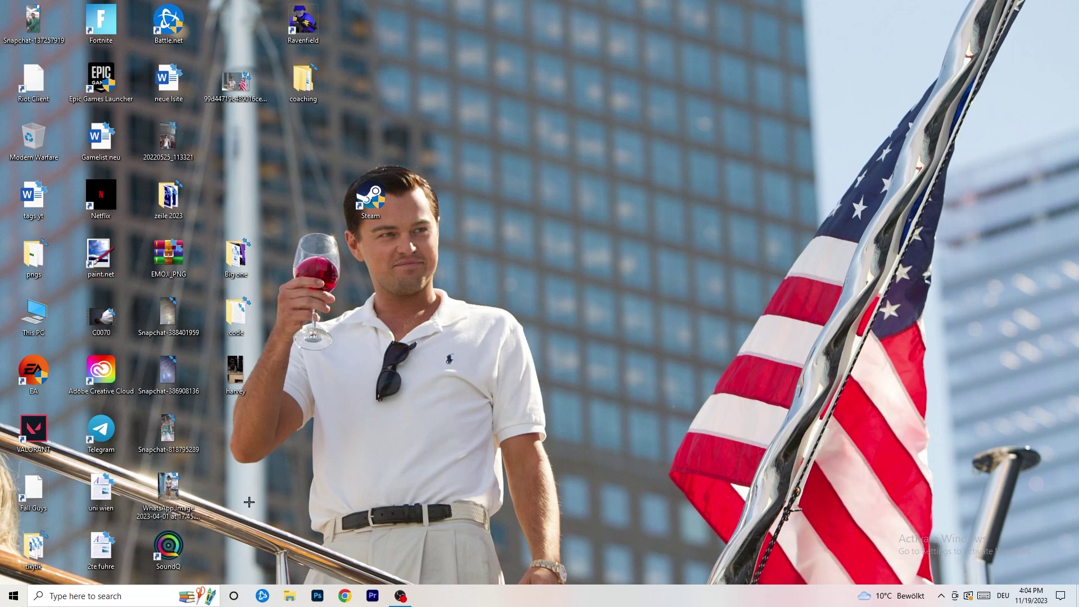
Open the Display page of the System settings and review the text and app scaling choices and resolution options
{"action": "left_click", "coordinate": [9, 598]}
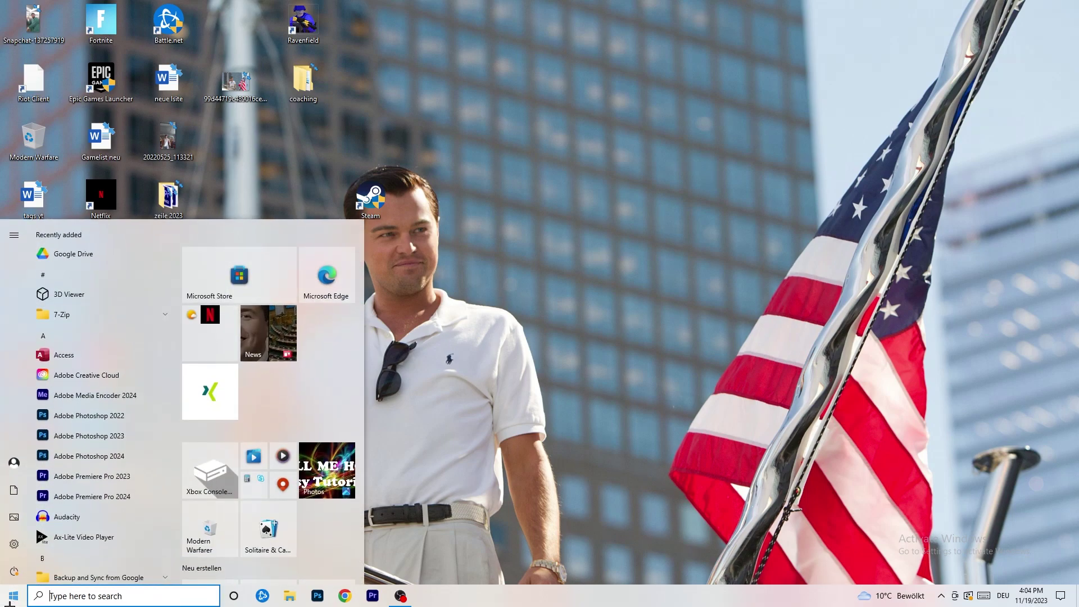
{"action": "left_click", "coordinate": [11, 553]}
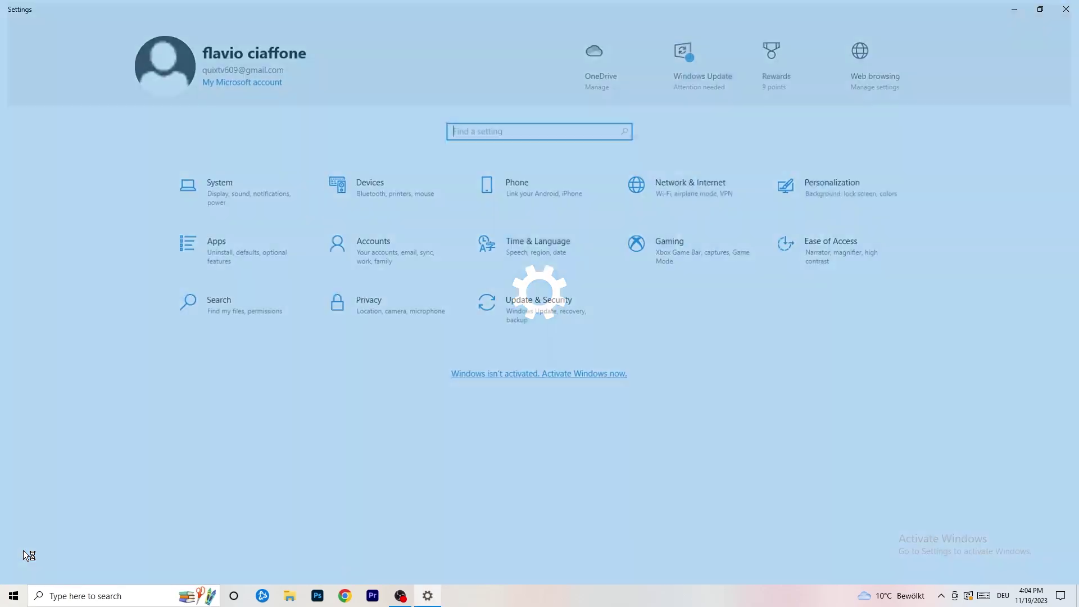
{"action": "left_click", "coordinate": [254, 181]}
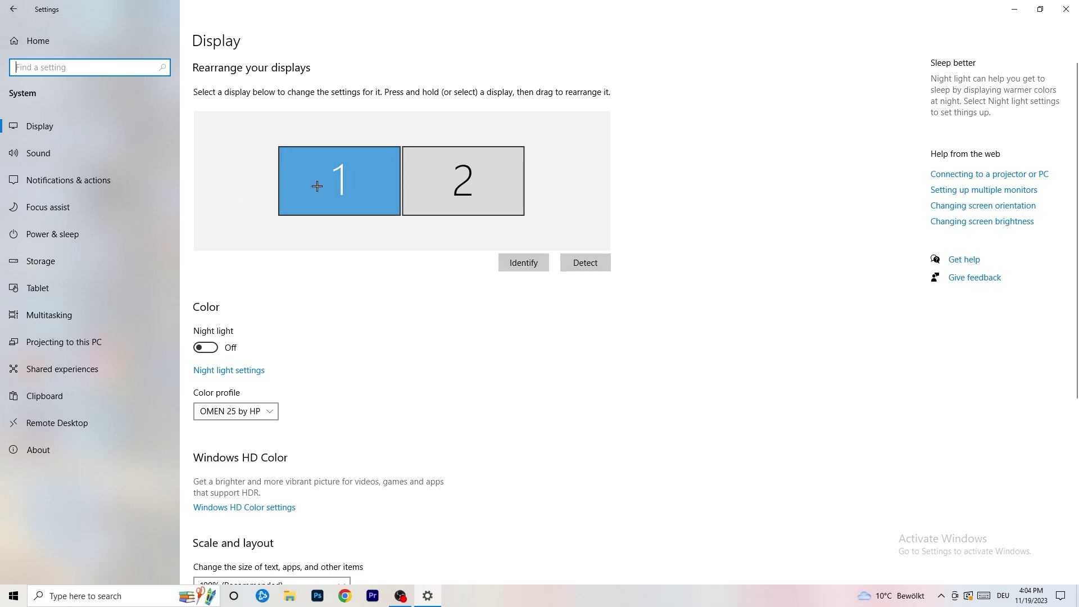
{"action": "scroll", "coordinate": [393, 207], "scroll_direction": "down", "scroll_amount": 5}
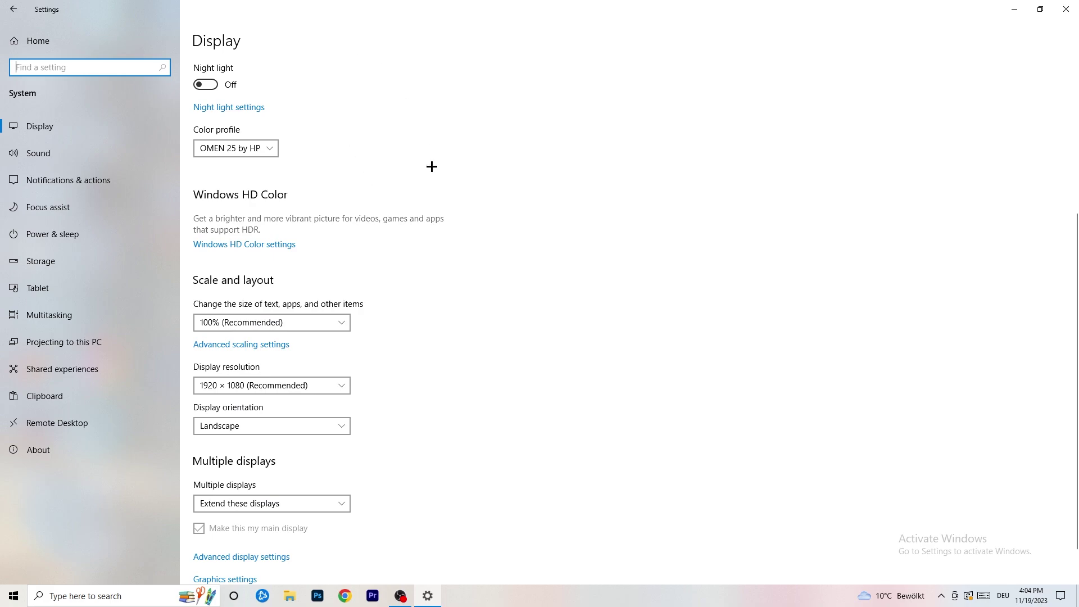
{"action": "left_click", "coordinate": [335, 323]}
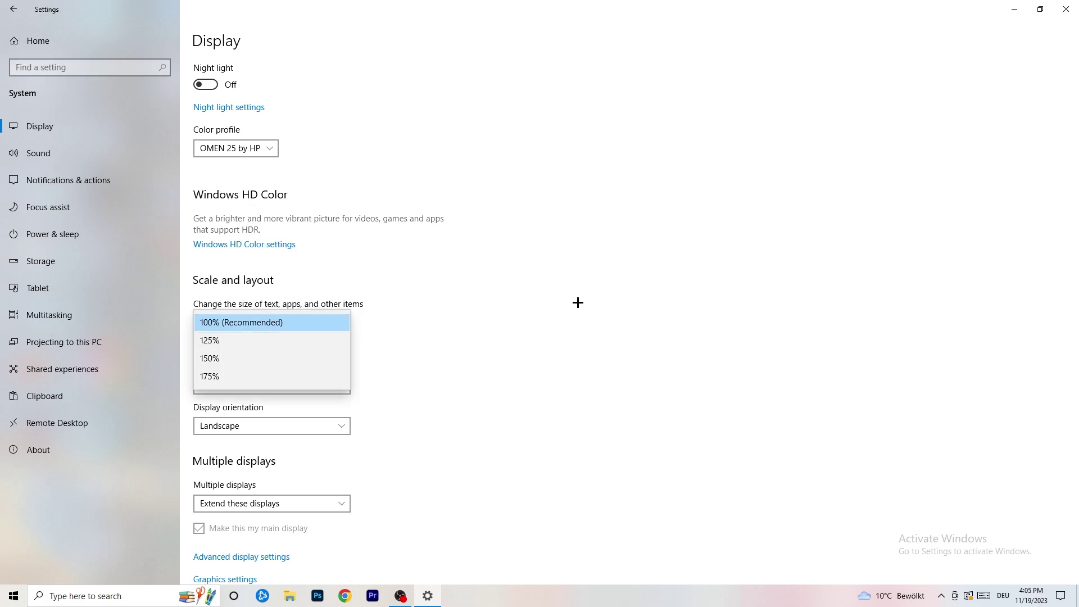
{"action": "left_click", "coordinate": [539, 304]}
{"action": "scroll", "coordinate": [460, 310], "scroll_direction": "down", "scroll_amount": 1}
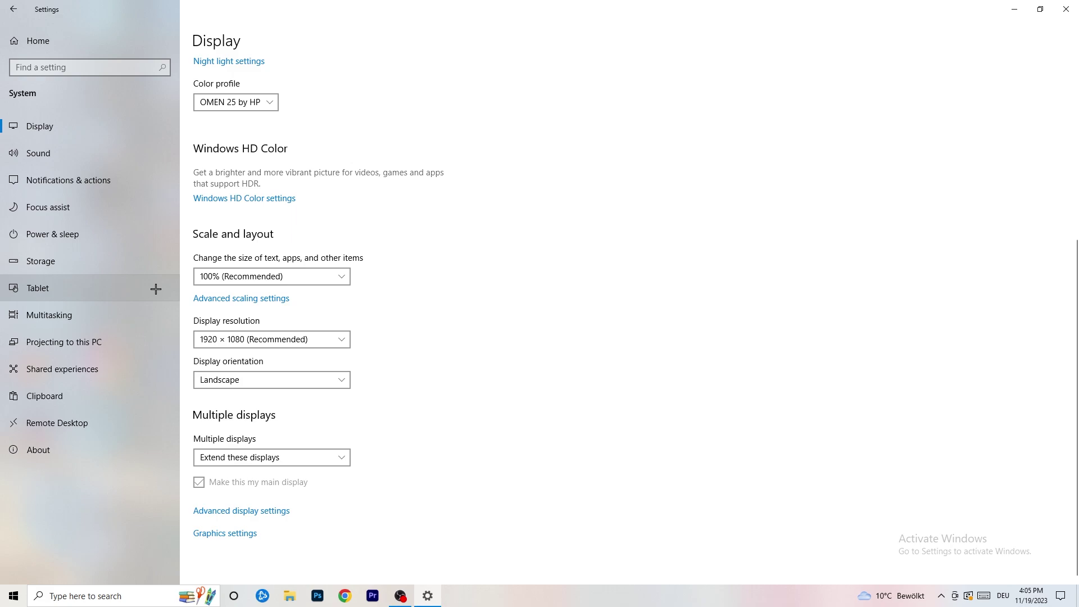
Open the additional power settings from Power & sleep, review the preferred and additional power plans, and close the Power Options window
{"action": "left_click", "coordinate": [85, 235]}
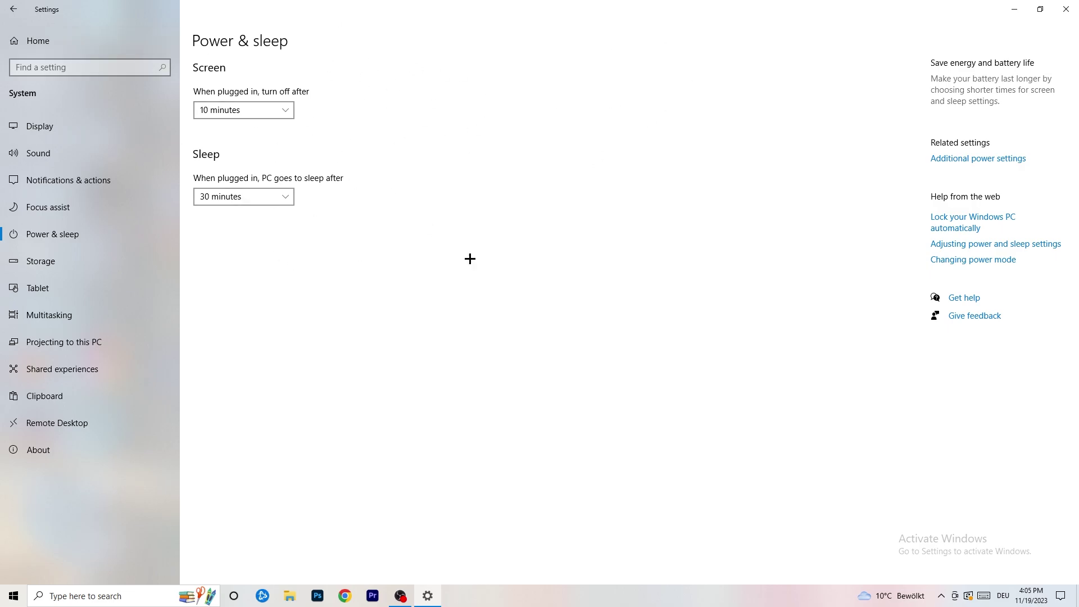
{"action": "left_click", "coordinate": [978, 165]}
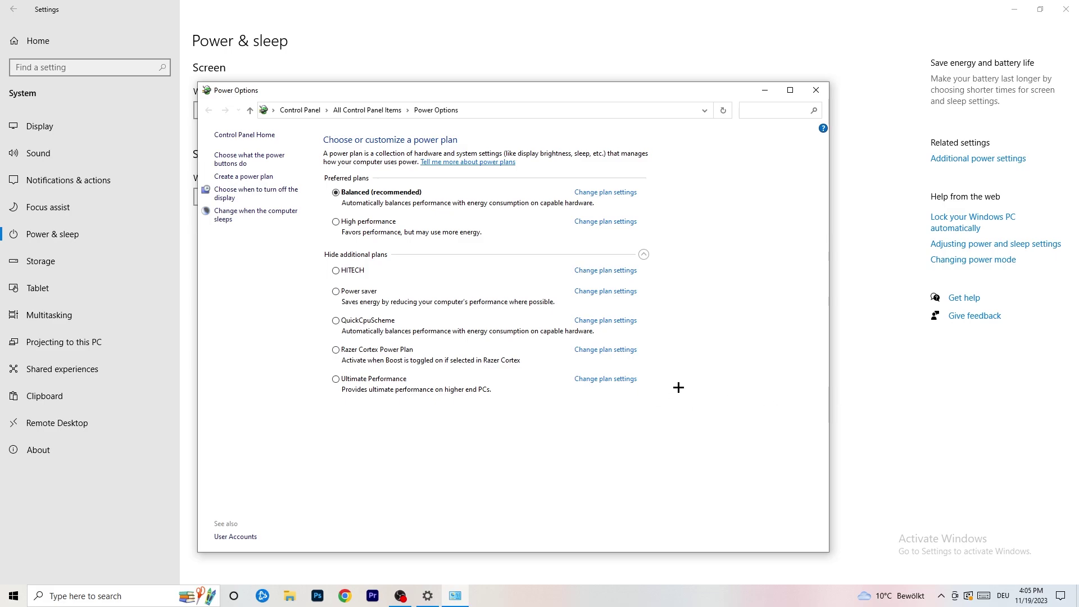
{"action": "left_click", "coordinate": [643, 254]}
{"action": "left_click", "coordinate": [644, 255]}
{"action": "left_click", "coordinate": [818, 92]}
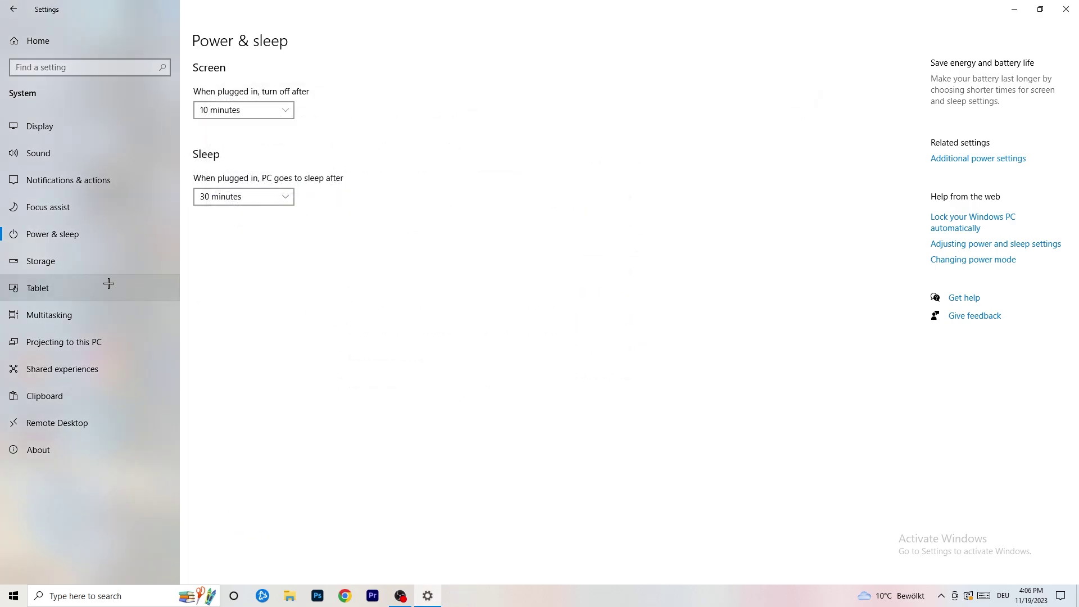
Configure Storage Sense with the feature on and deletion of temporary files that apps aren't using enabled
{"action": "left_click", "coordinate": [74, 269]}
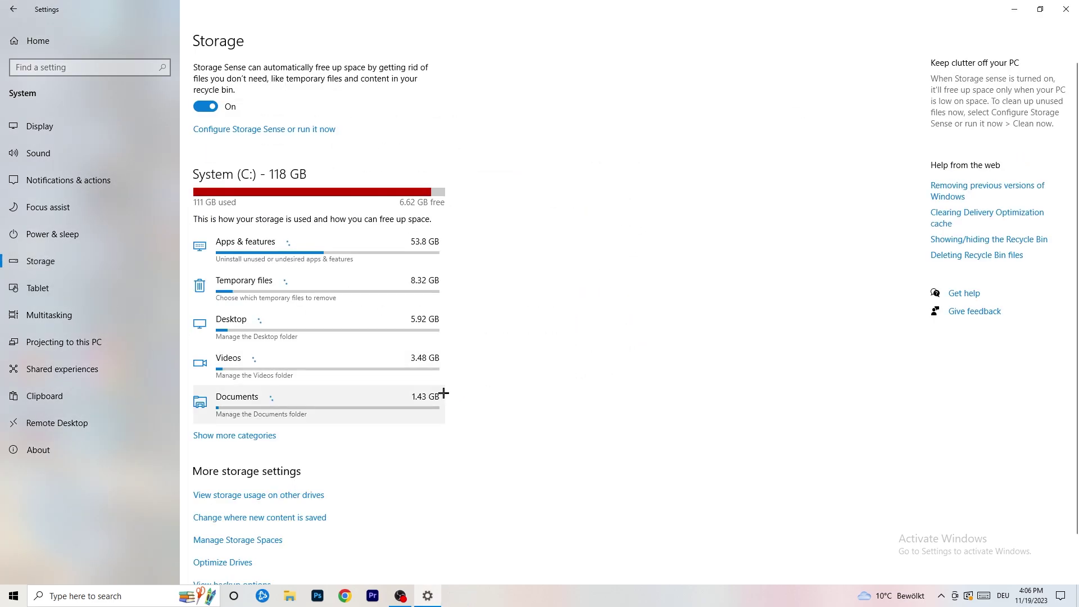
{"action": "left_click", "coordinate": [272, 130]}
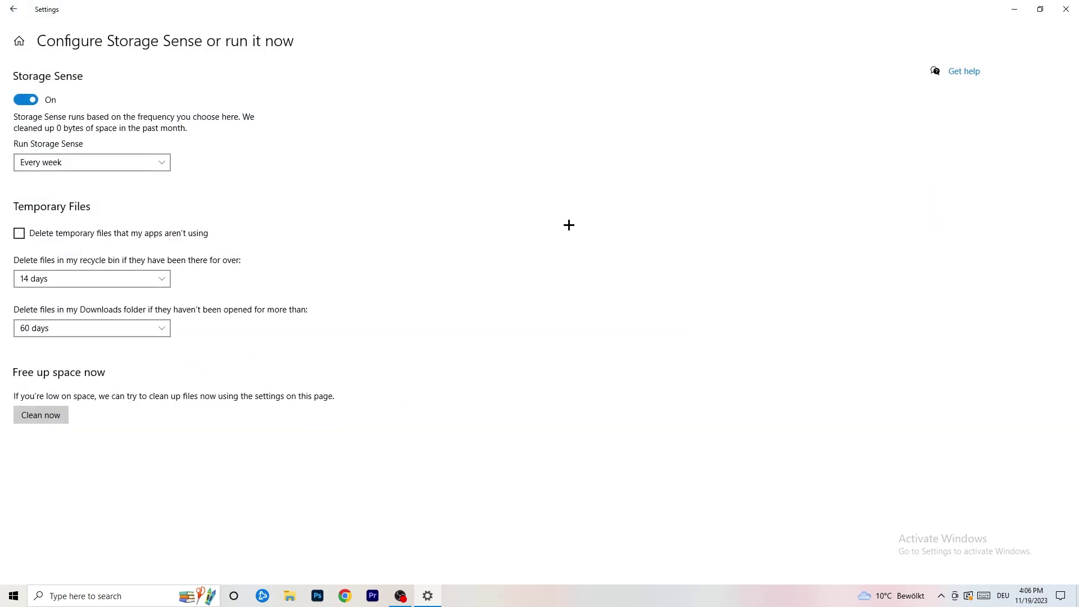
{"action": "left_click", "coordinate": [26, 99]}
{"action": "left_click", "coordinate": [26, 100]}
{"action": "left_click", "coordinate": [65, 234]}
Review the deletion intervals for recycle bin and Downloads files, and return to the Storage page
{"action": "left_click", "coordinate": [83, 279]}
{"action": "left_click", "coordinate": [373, 223]}
{"action": "left_click", "coordinate": [155, 276]}
{"action": "left_click", "coordinate": [433, 222]}
{"action": "left_click", "coordinate": [99, 329]}
{"action": "left_click", "coordinate": [356, 297]}
{"action": "left_click", "coordinate": [127, 330]}
{"action": "left_click", "coordinate": [530, 274]}
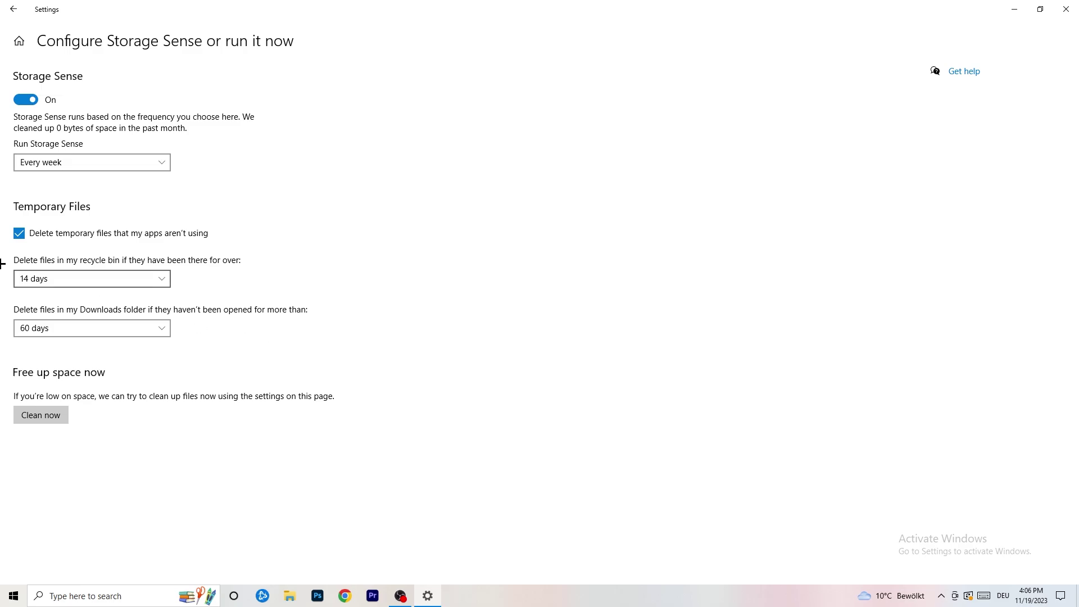
{"action": "key", "text": "alt+Left"}
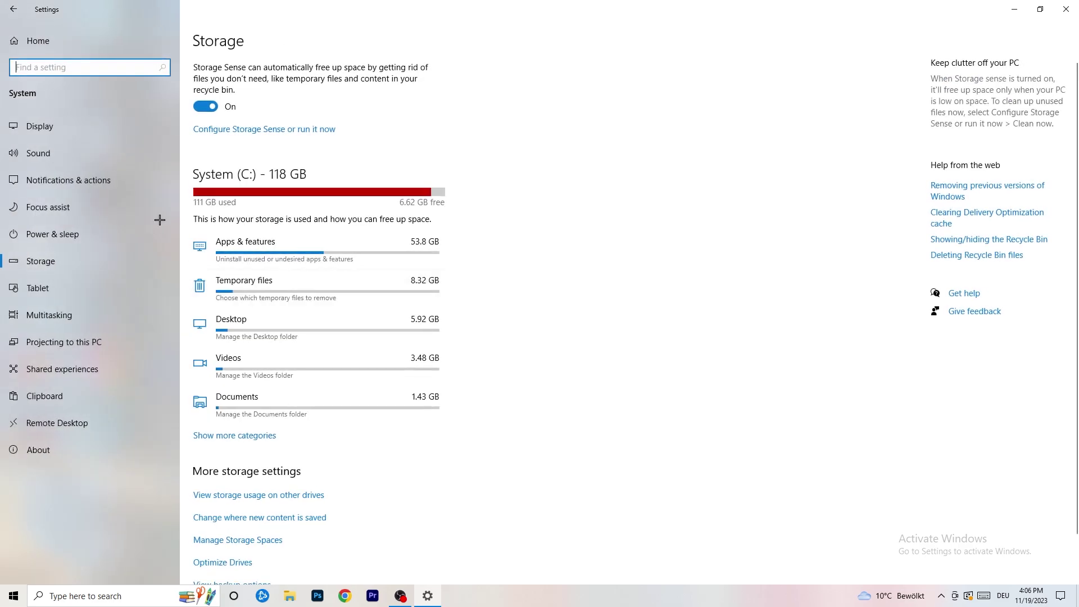
Open Windows Update in the Update & Security settings, review the update status and restart options, and close Settings
{"action": "key", "text": "alt+Left"}
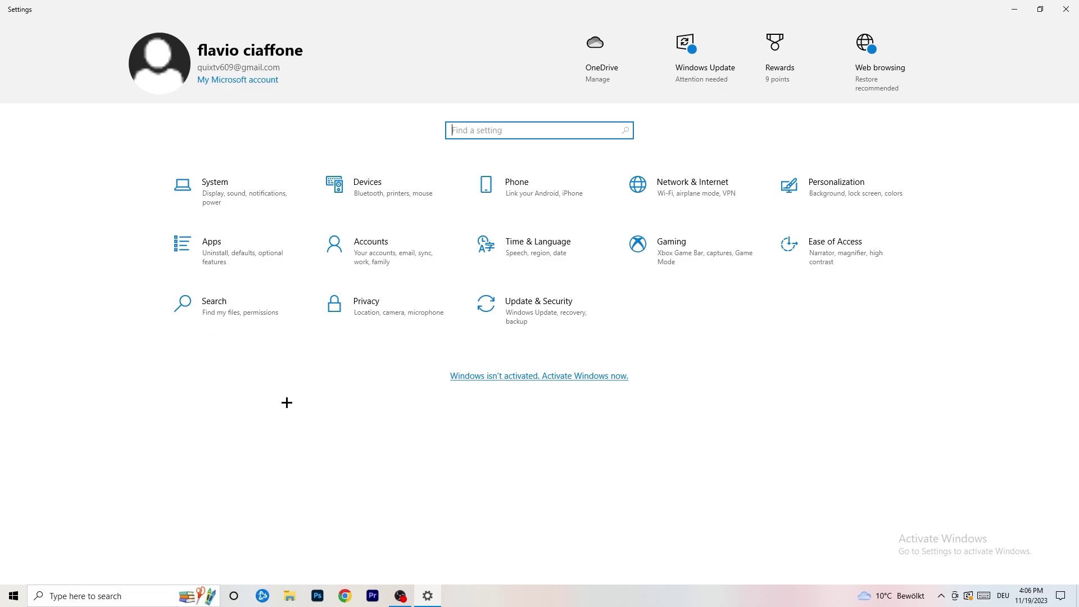
{"action": "left_click", "coordinate": [531, 317]}
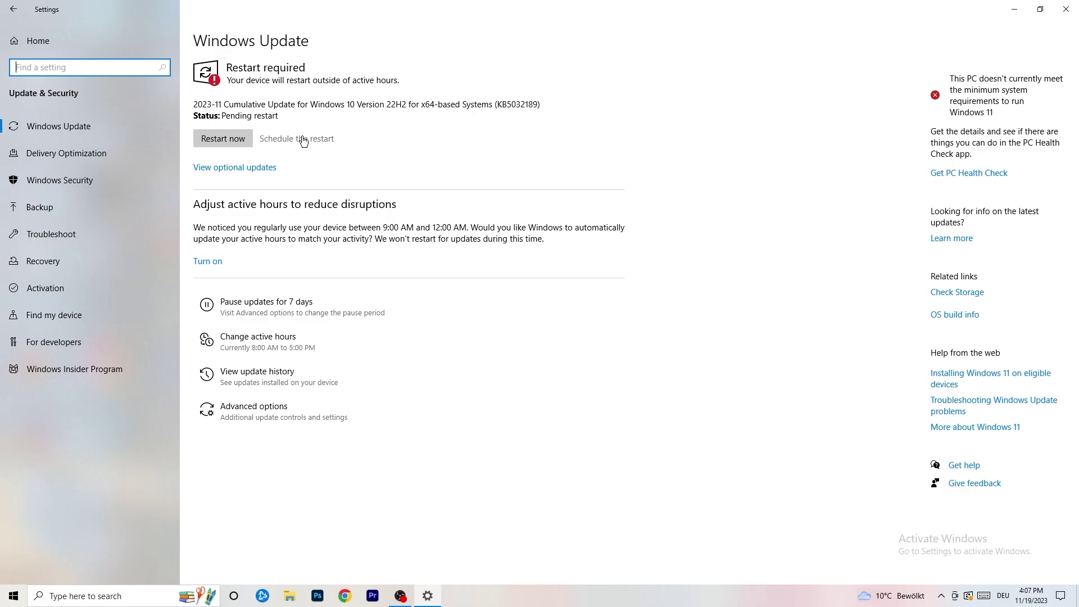
{"action": "left_click", "coordinate": [1066, 9]}
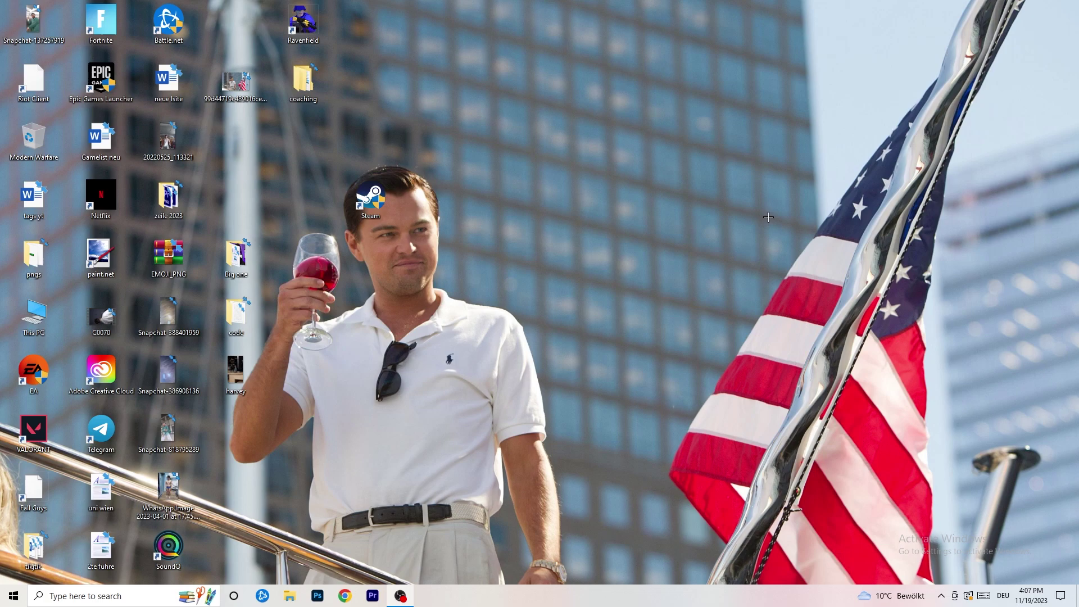
Open NVIDIA Control Panel, review the display resolution and the image settings with preview, and close it
{"action": "right_click", "coordinate": [653, 237]}
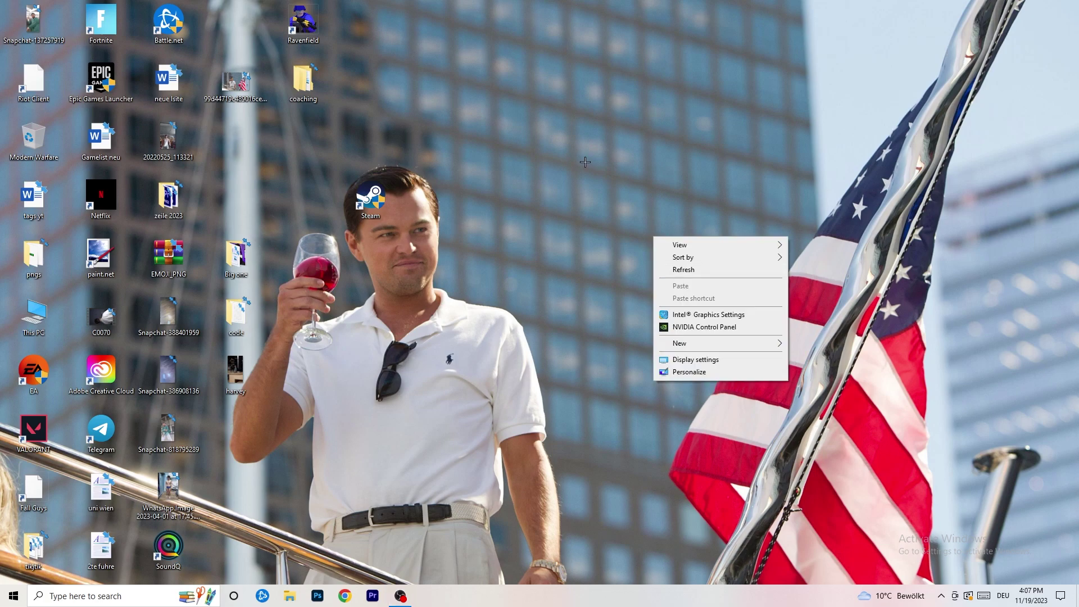
{"action": "left_click", "coordinate": [719, 328]}
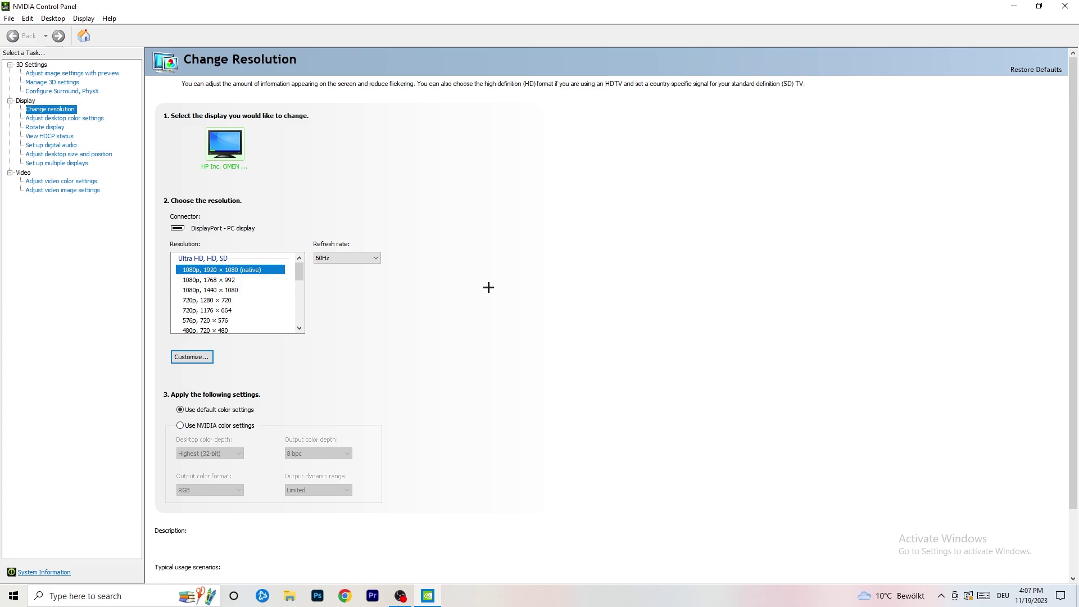
{"action": "mouse_move", "coordinate": [262, 277]}
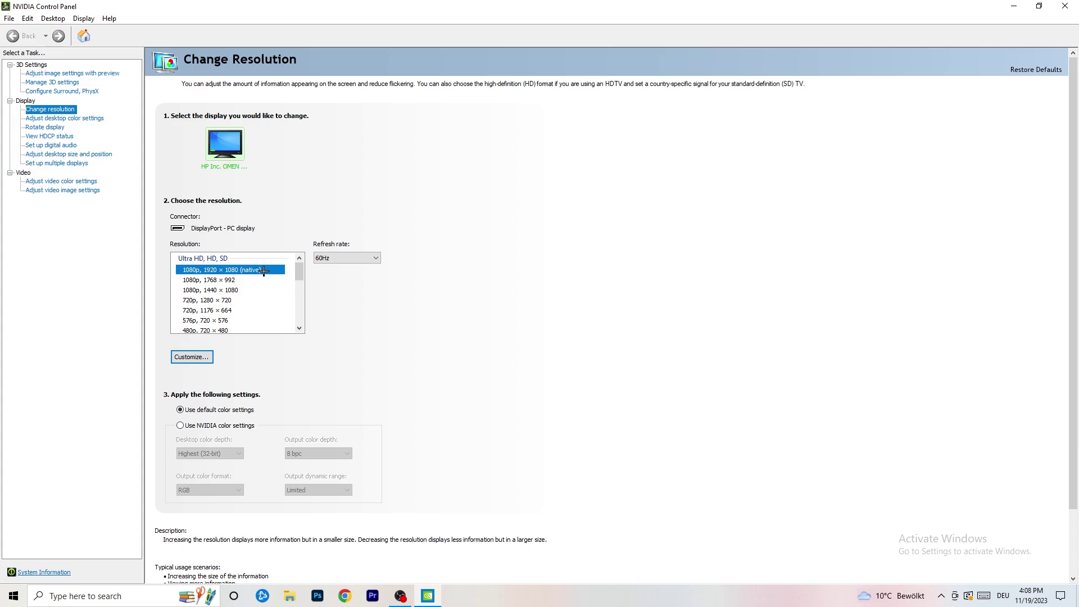
{"action": "left_click", "coordinate": [59, 74]}
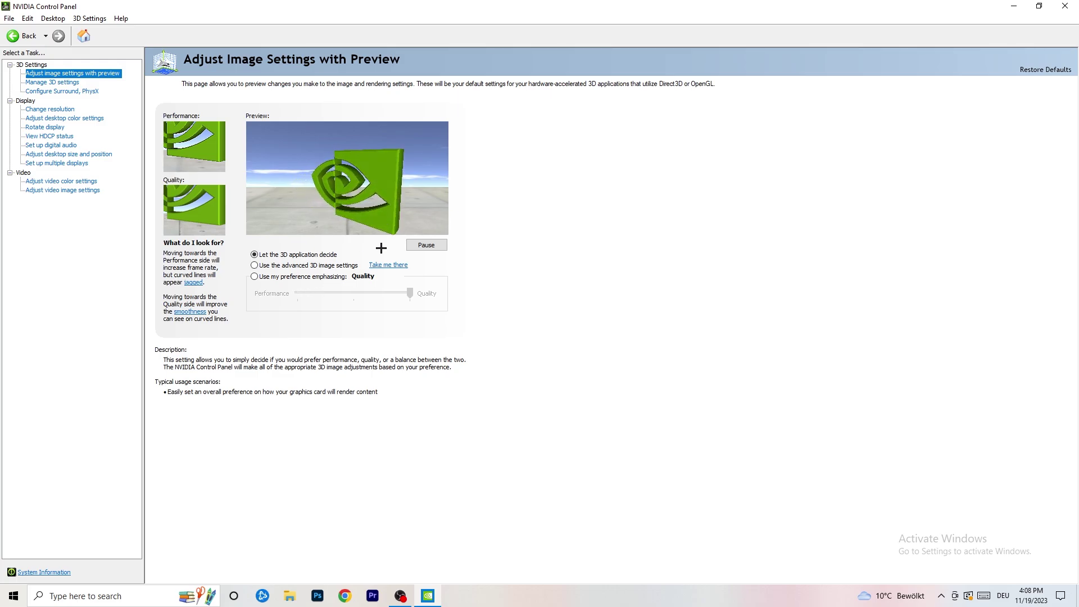
{"action": "left_click", "coordinate": [1065, 5]}
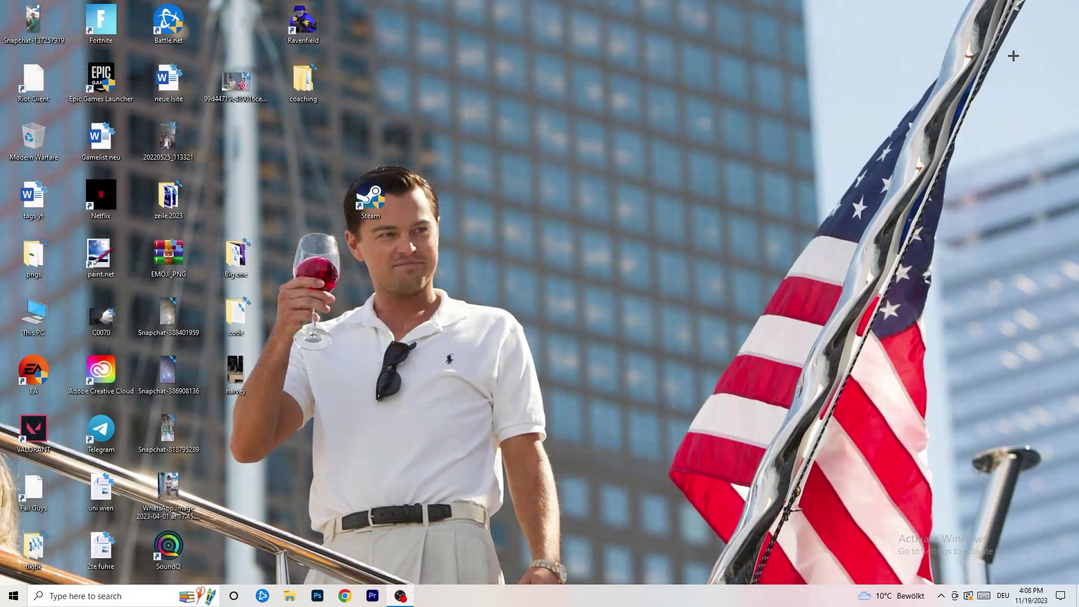